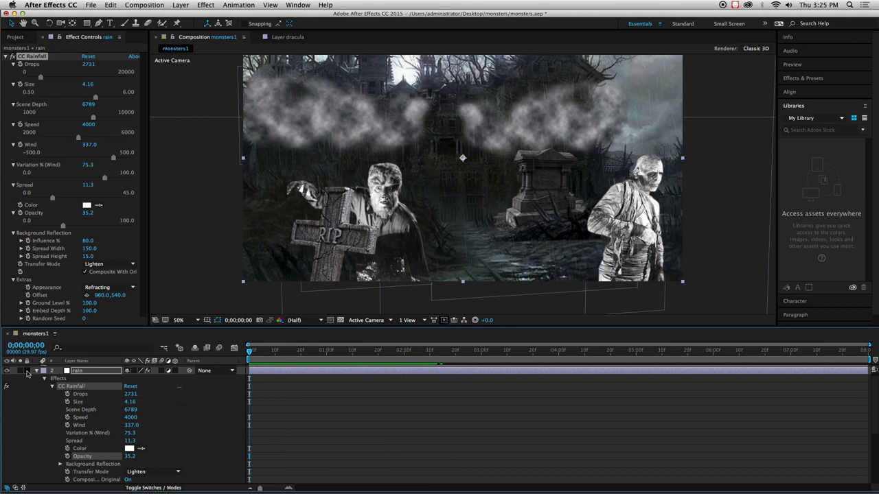
- Collapse the rain layer and add a new adjustment layer directly above it
left_click(36, 371)
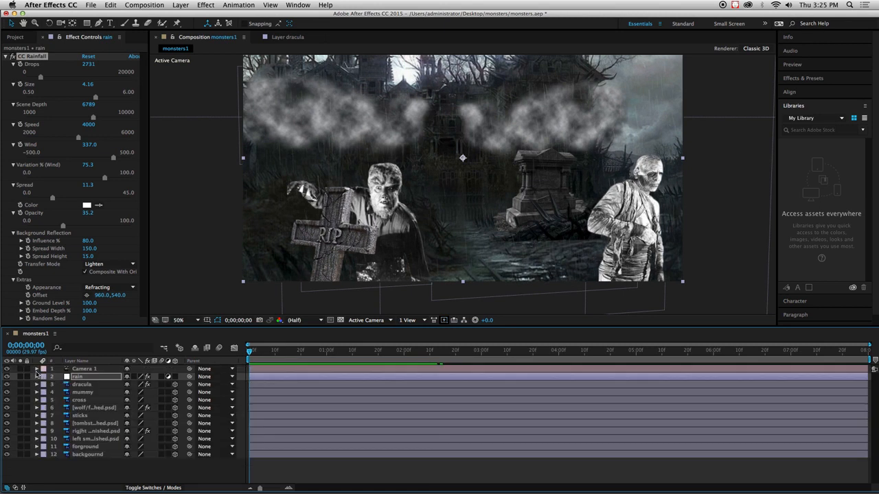
left_click(86, 378)
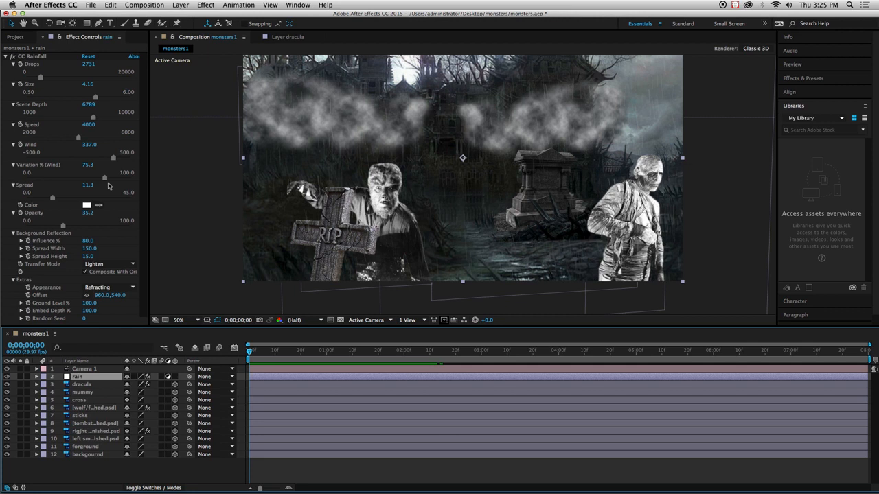
left_click(180, 5)
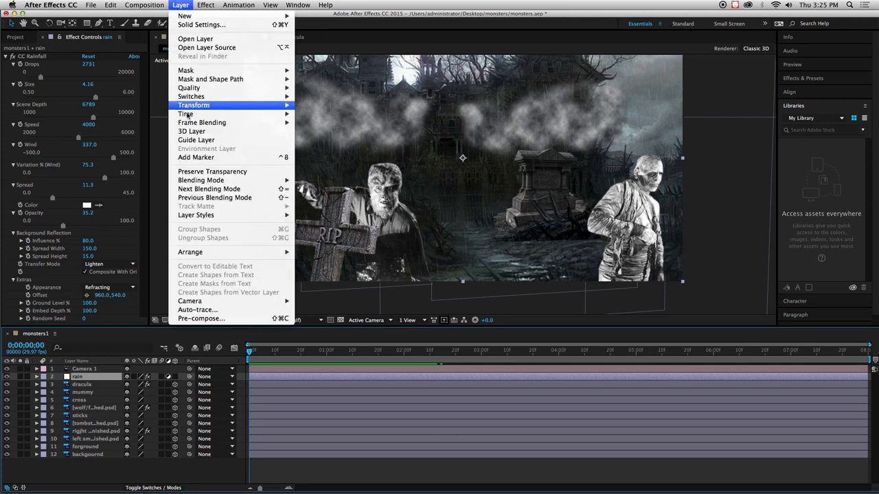
mouse_move(201, 115)
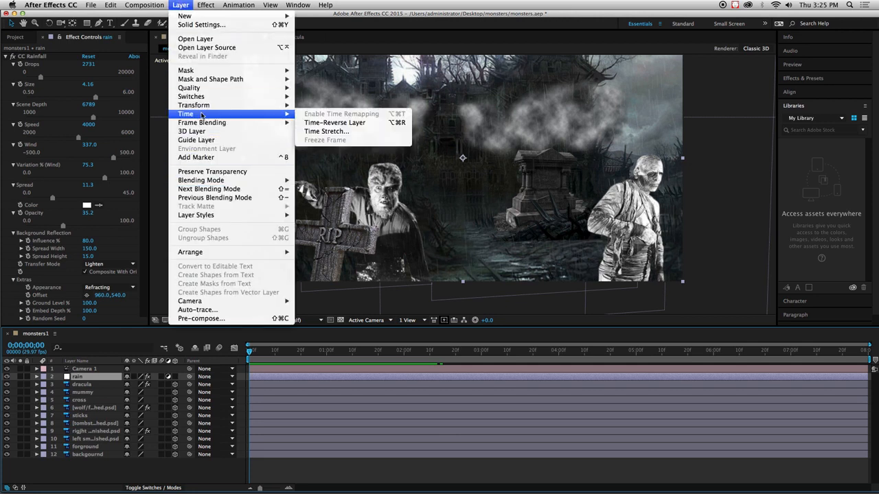
mouse_move(190, 17)
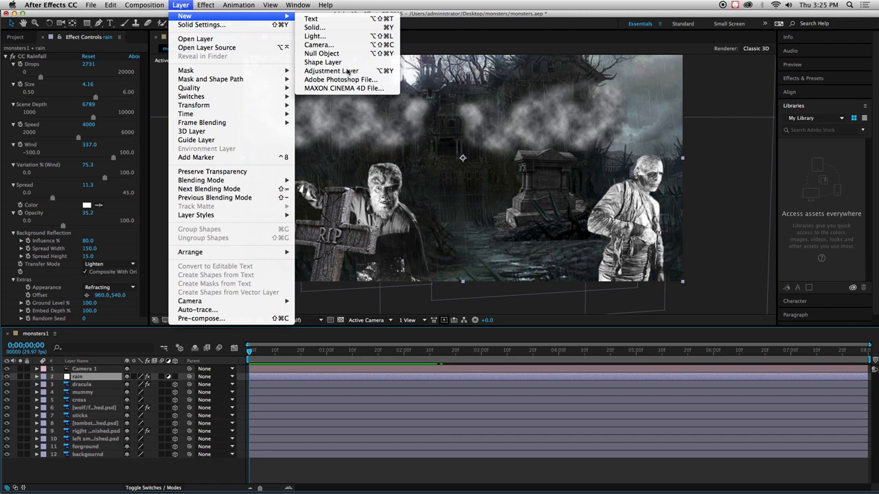
left_click(349, 71)
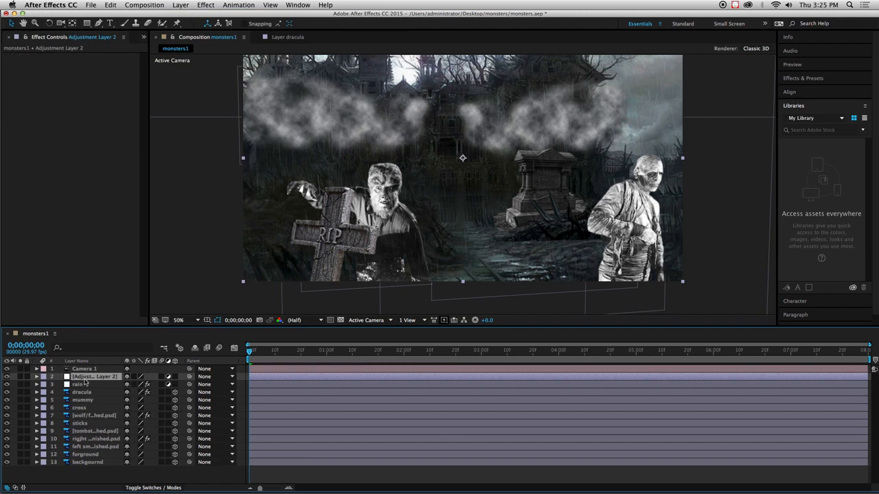
- Apply the Brightness & Contrast color correction effect to the new adjustment layer
left_click(206, 4)
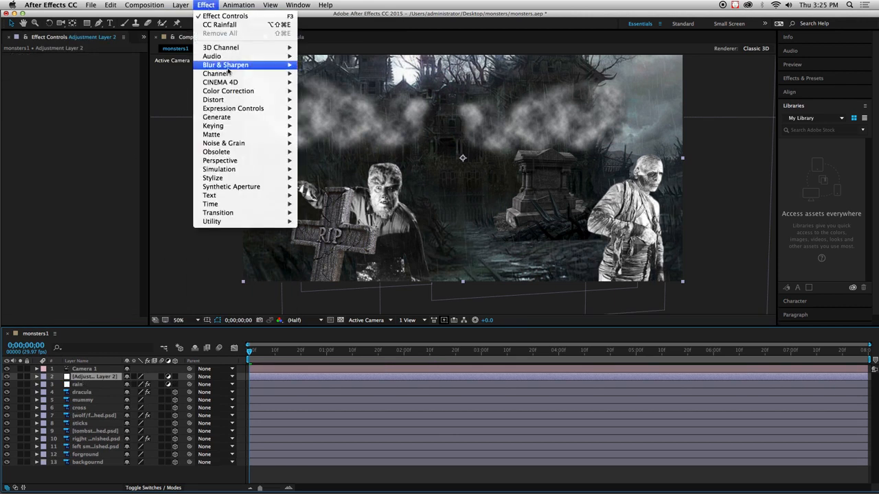
mouse_move(234, 67)
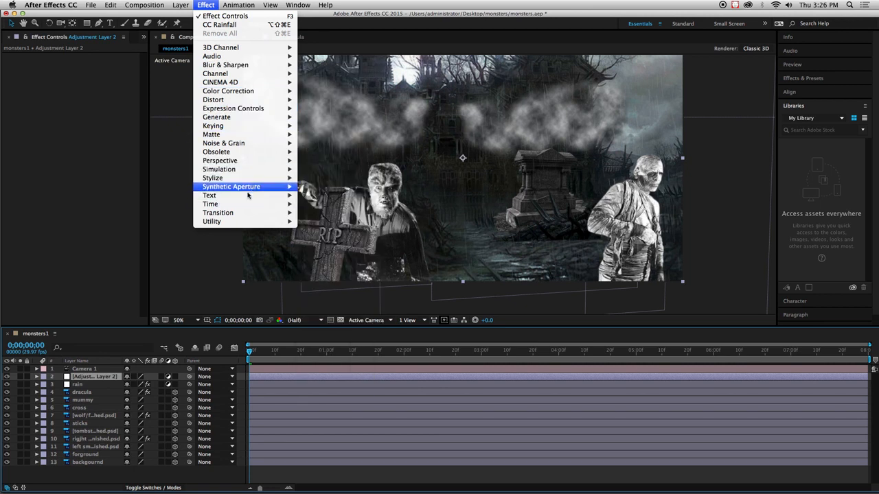
mouse_move(219, 171)
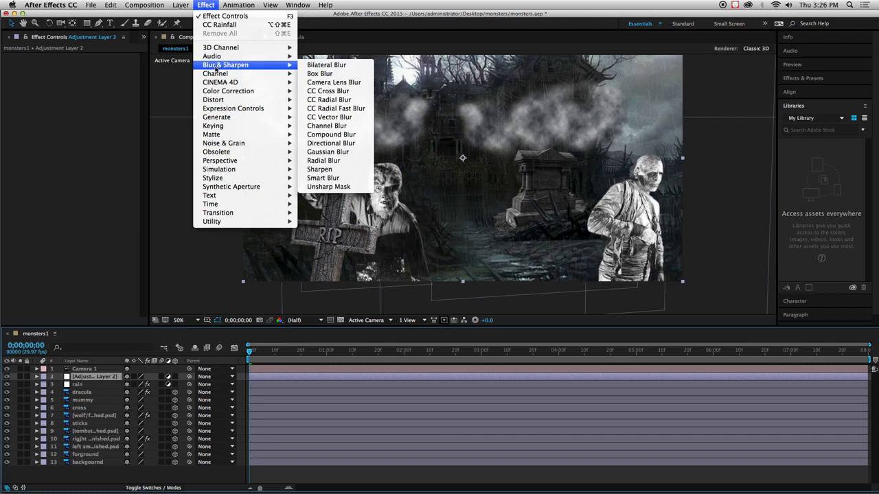
mouse_move(220, 94)
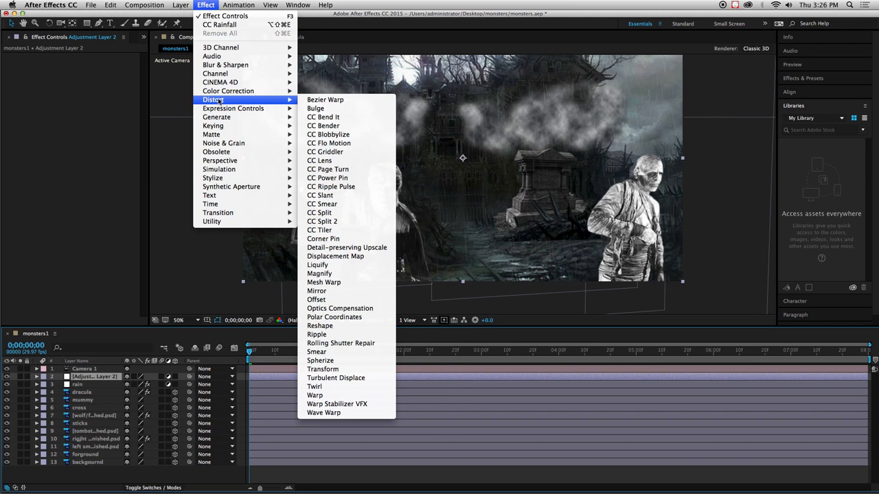
mouse_move(280, 87)
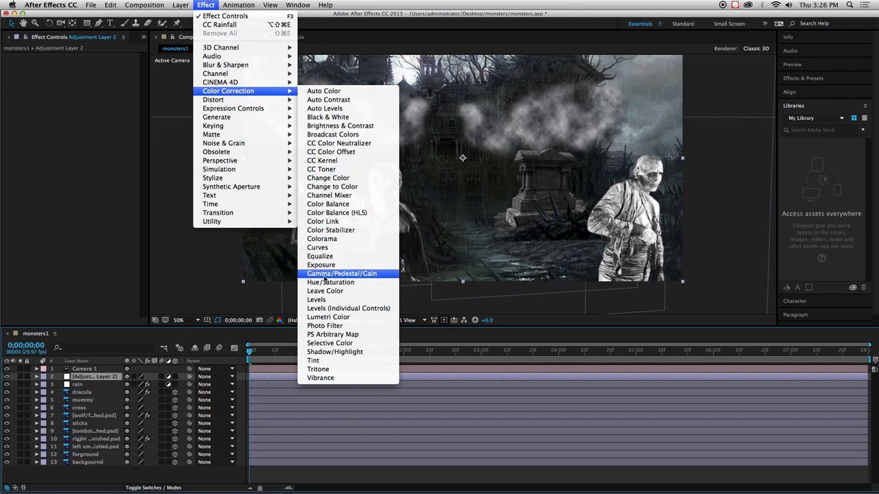
left_click(324, 127)
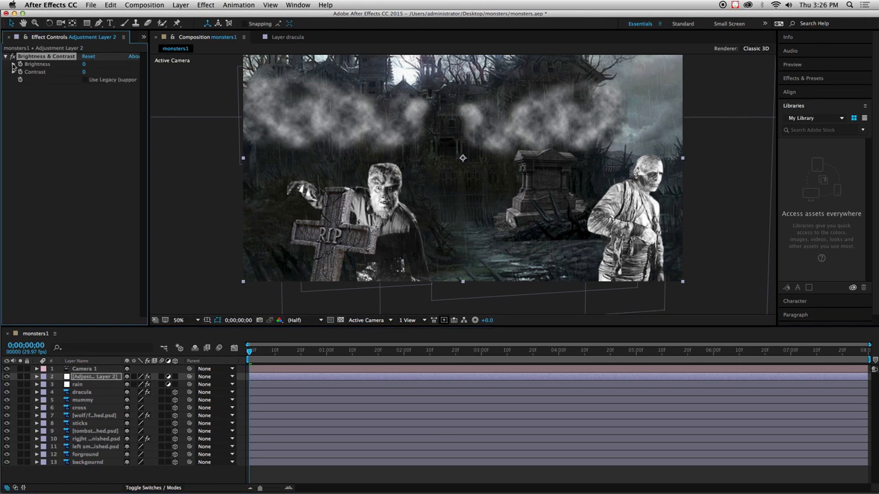
- Lower the adjustment layer's Brightness to -150
left_click(13, 64)
left_click_drag(78, 78, 1, 77)
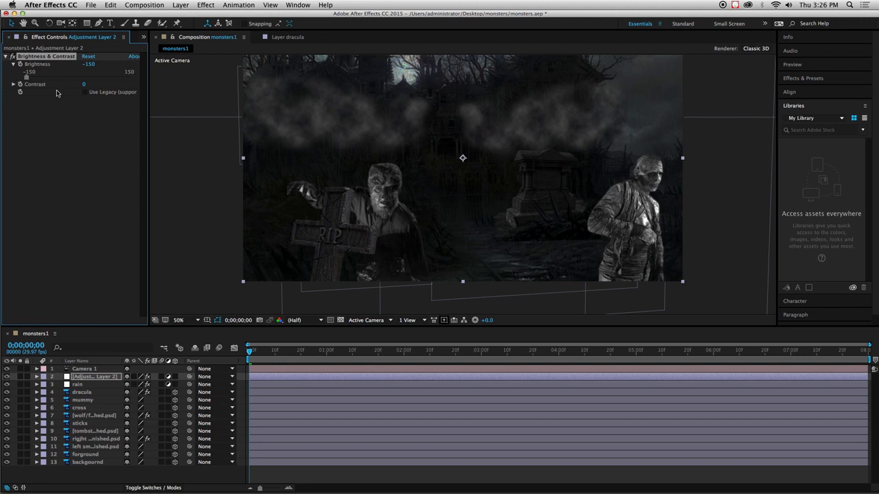
left_click_drag(27, 77, 8, 79)
- Try a Contrast of 23 on the adjustment layer and reset it to 0
left_click(12, 85)
mouse_move(60, 98)
left_mouse_down()
mouse_move(17, 99)
mouse_move(77, 99)
left_mouse_up()
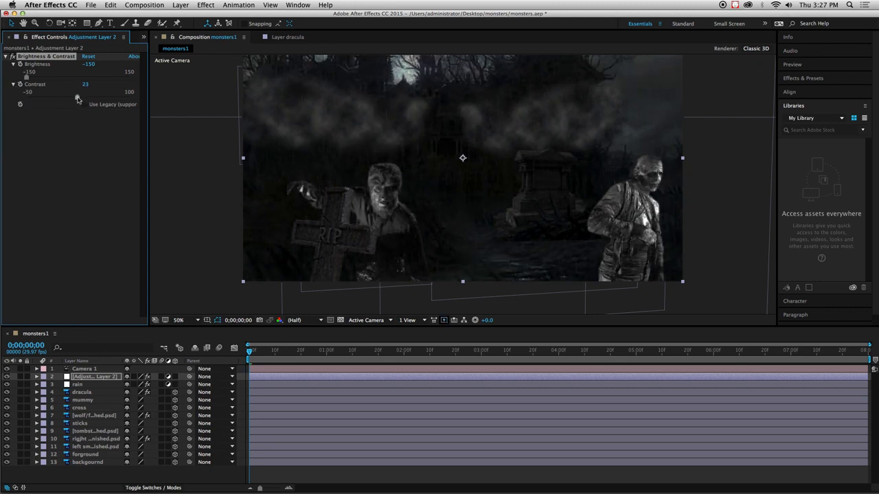
left_click(85, 85)
type("0")
key("Return")
- Put the playhead on the first frame and rename the adjustment layer as darkness
left_click(248, 352)
left_click_drag(249, 352, 226, 352)
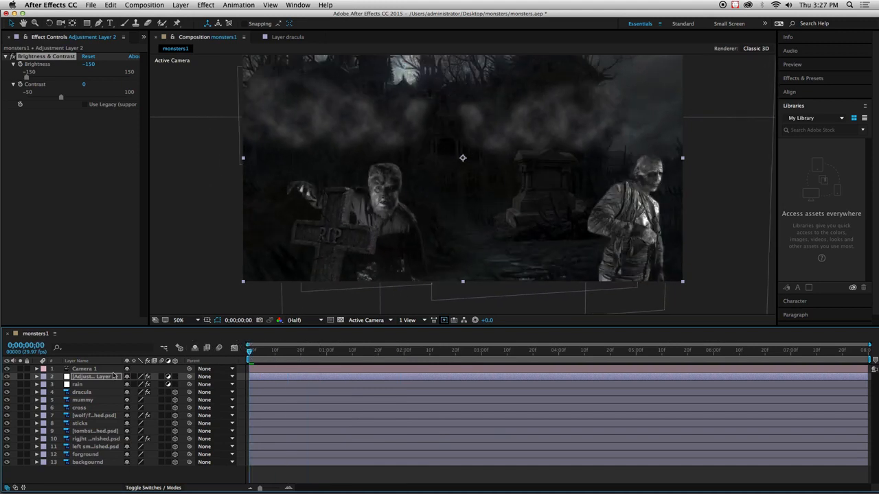
right_click(82, 382)
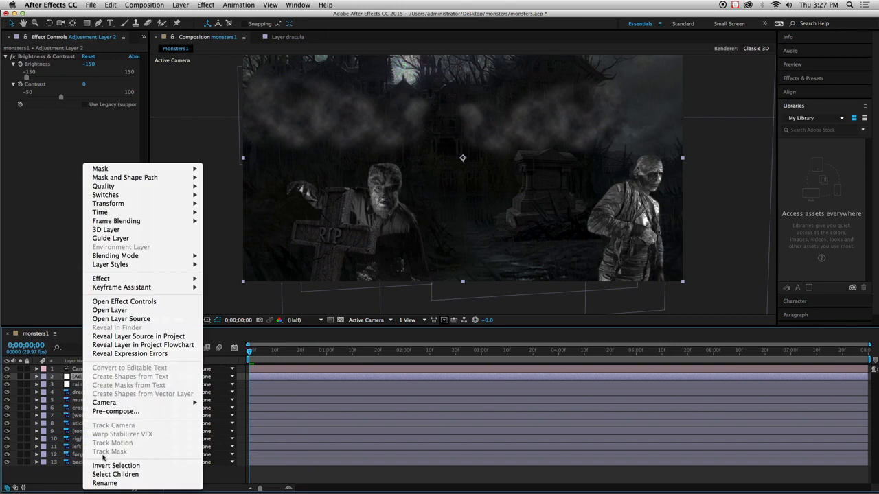
left_click(104, 483)
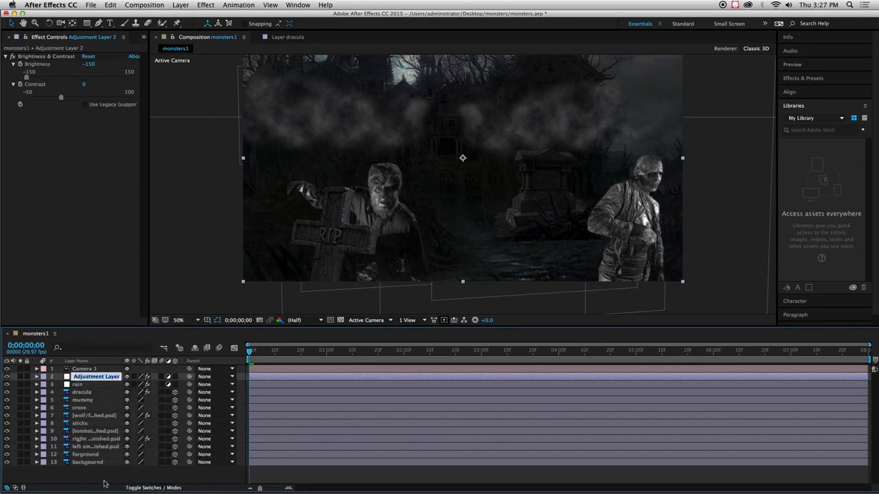
type("darkness")
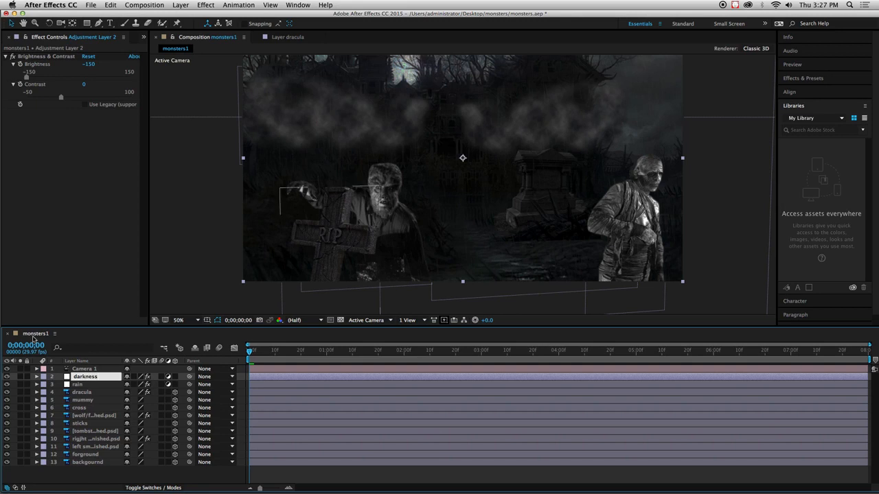
key("Return")
- Reveal the darkness layer's Brightness & Contrast properties and set a Brightness keyframe at the first frame
left_click(37, 377)
left_click(59, 385)
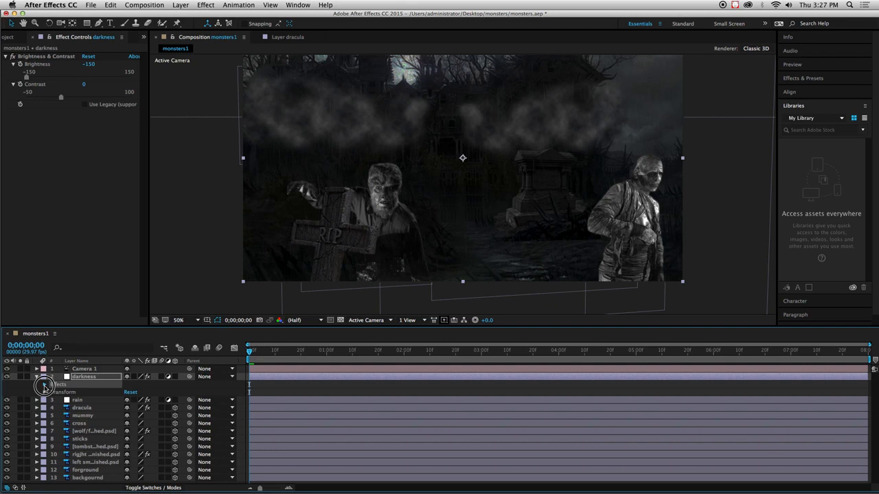
left_click(45, 385)
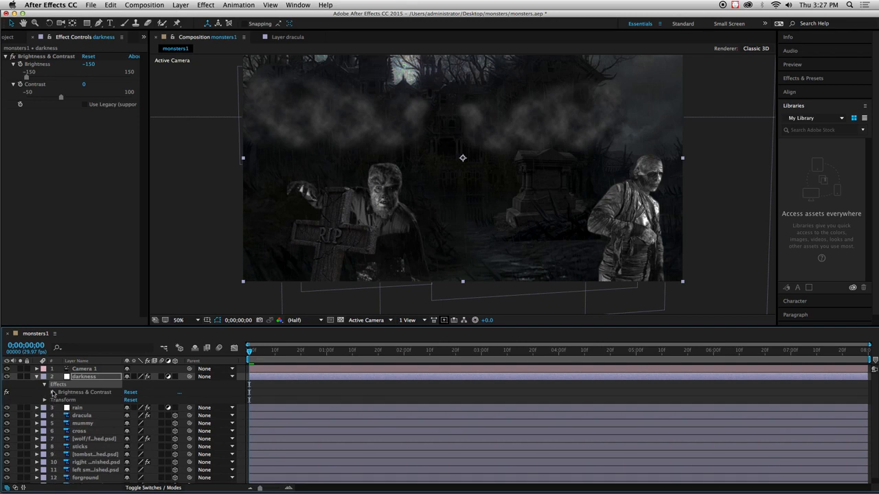
left_click(52, 392)
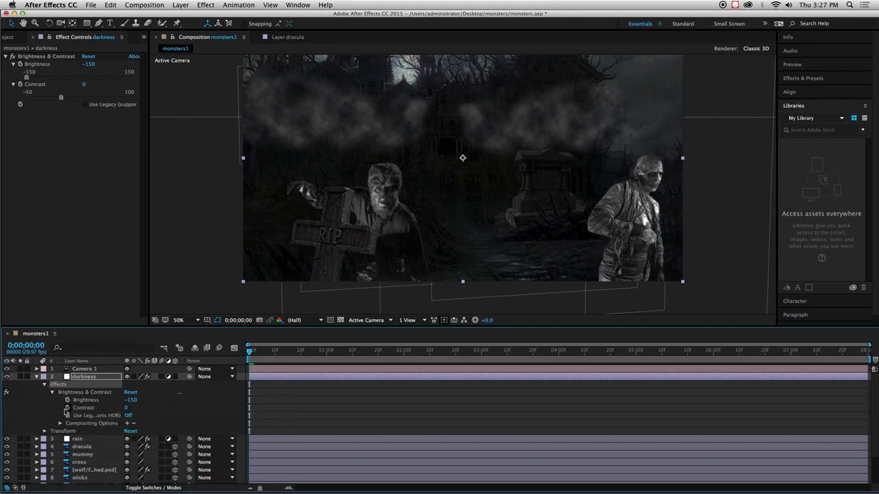
left_click(67, 399)
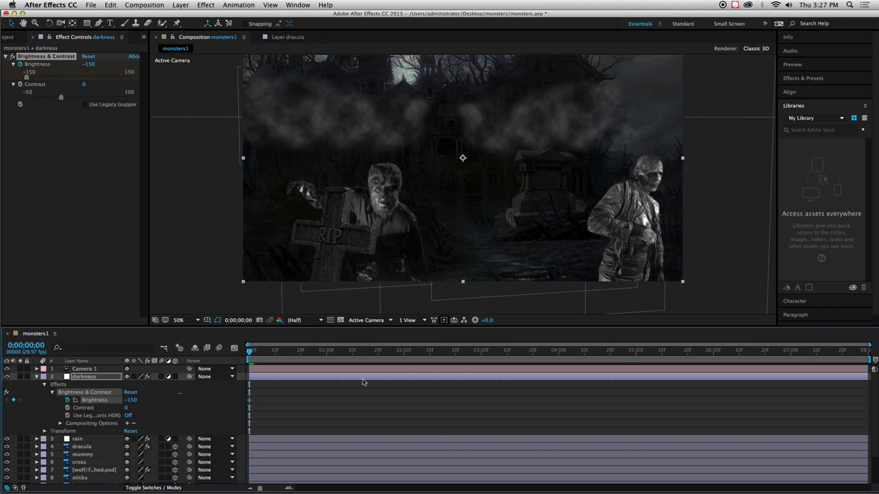
- Add a Brightness keyframe of 1 at 0;00;01;04 and shift it earlier to about frame 9
left_click_drag(251, 352, 337, 357)
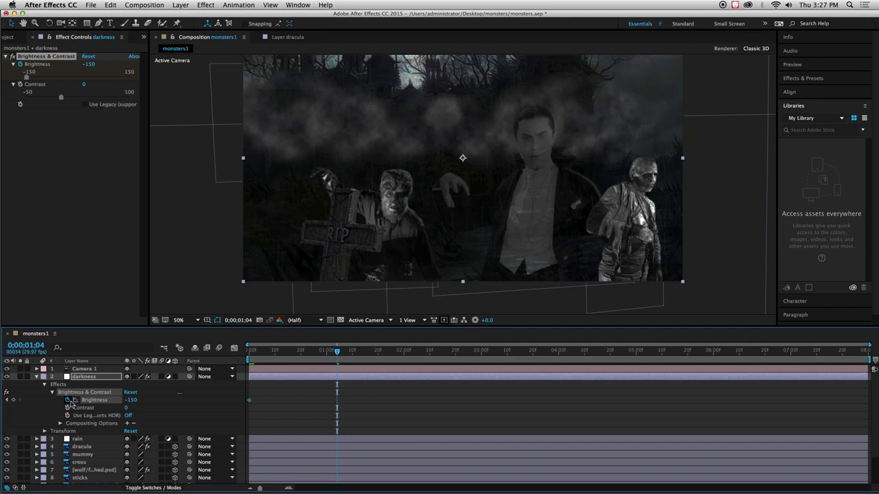
left_click_drag(129, 404, 205, 409)
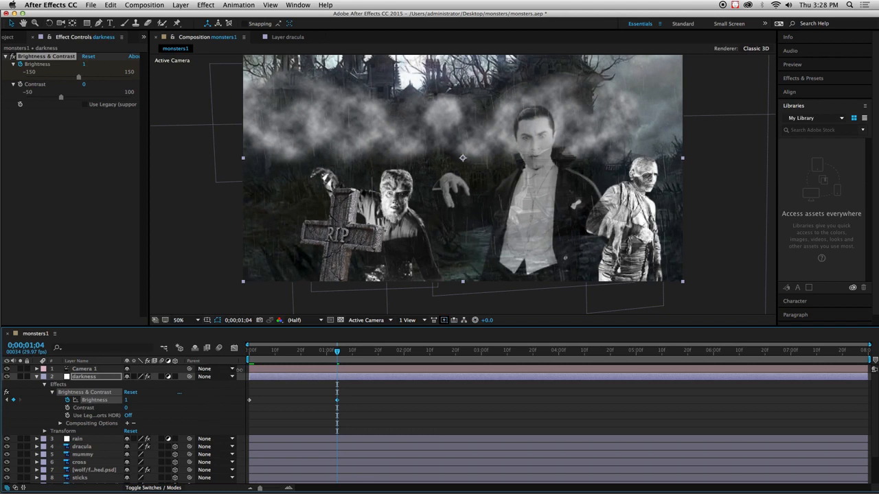
mouse_move(338, 354)
left_mouse_down()
mouse_move(249, 353)
mouse_move(336, 366)
left_mouse_up()
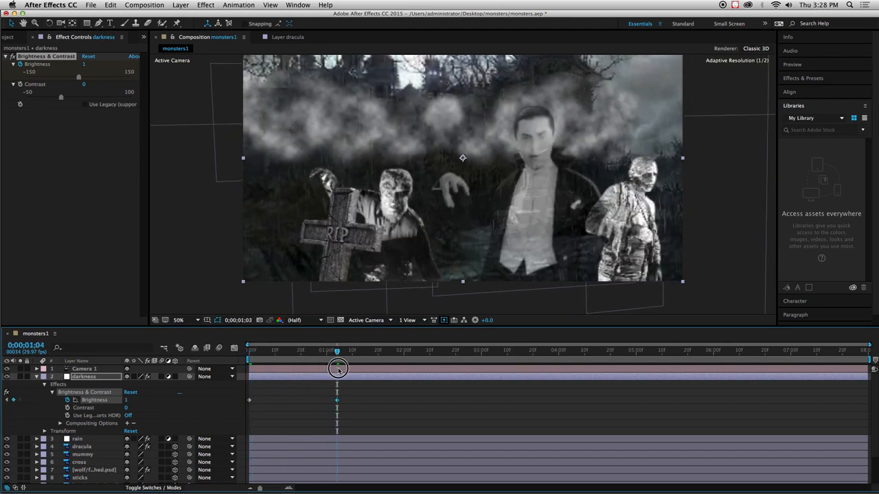
left_click_drag(338, 403, 272, 400)
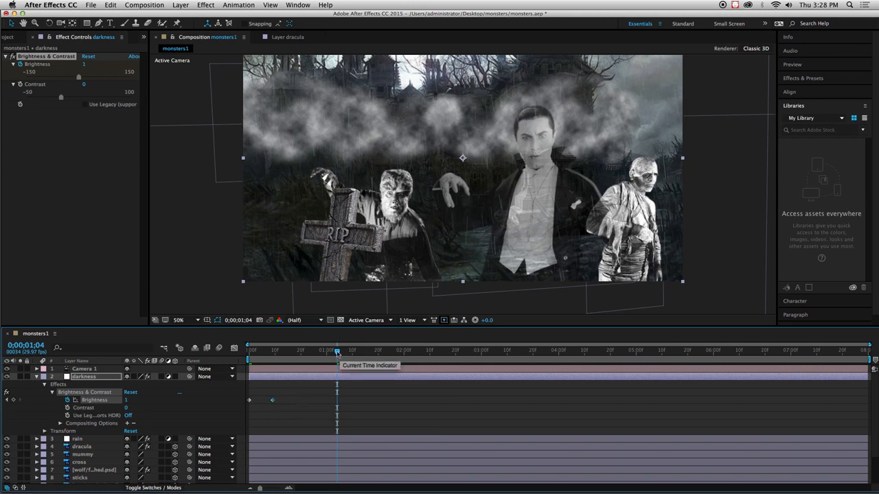
- Scrub through the composition to 0;00;07;24 and add a Brightness keyframe of 0 on the darkness layer
left_click(246, 352)
left_click_drag(245, 352, 853, 358)
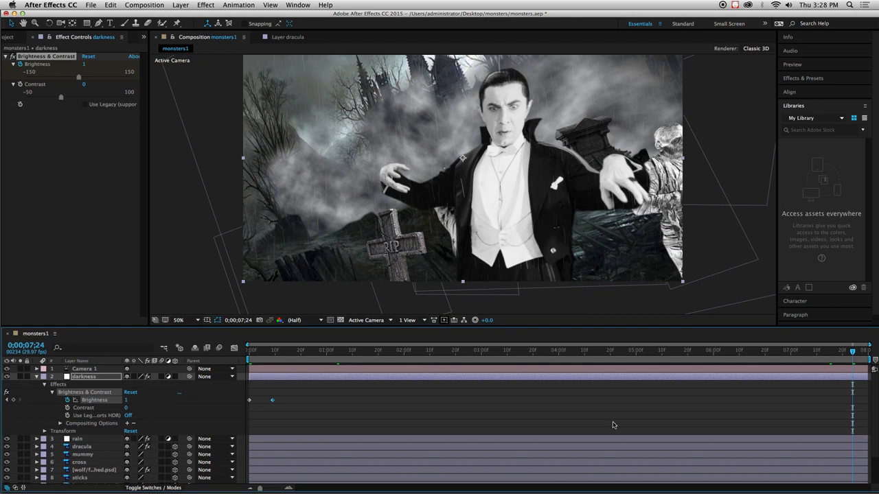
left_click(127, 401)
type("0")
left_click(164, 404)
- Add a Brightness keyframe of -150 at 0;00;07;29 to darken the end of the composition
left_click_drag(852, 352, 868, 355)
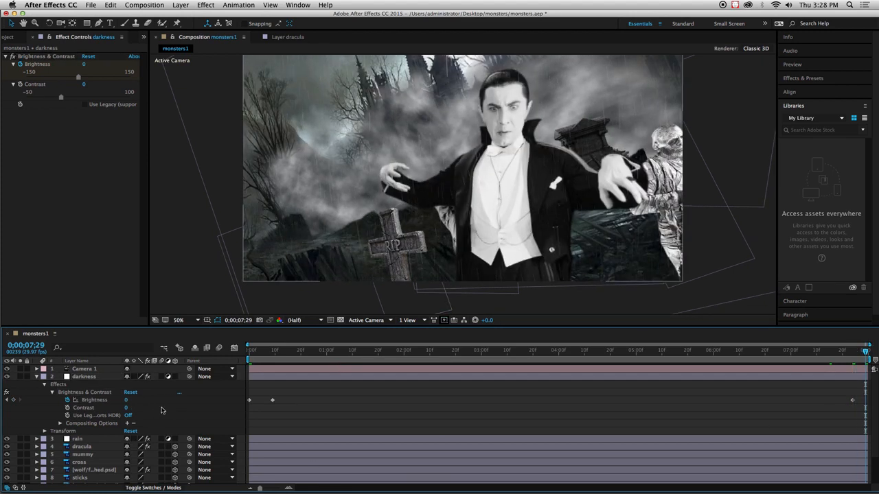
mouse_move(127, 404)
left_mouse_down()
mouse_move(41, 402)
mouse_move(136, 403)
left_mouse_up()
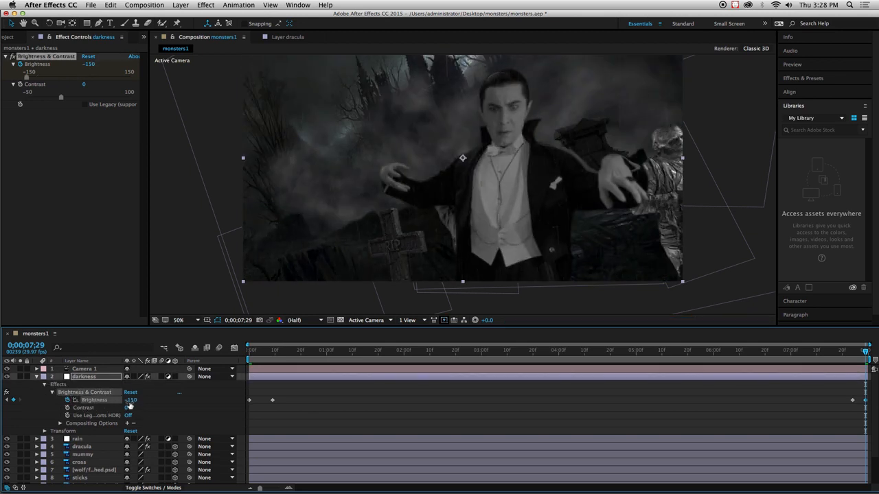
left_click(130, 404)
type("-")
type("20")
key("Escape")
- Preview the opening brightness fade, return to the first frame and collapse the darkness layer
key("space")
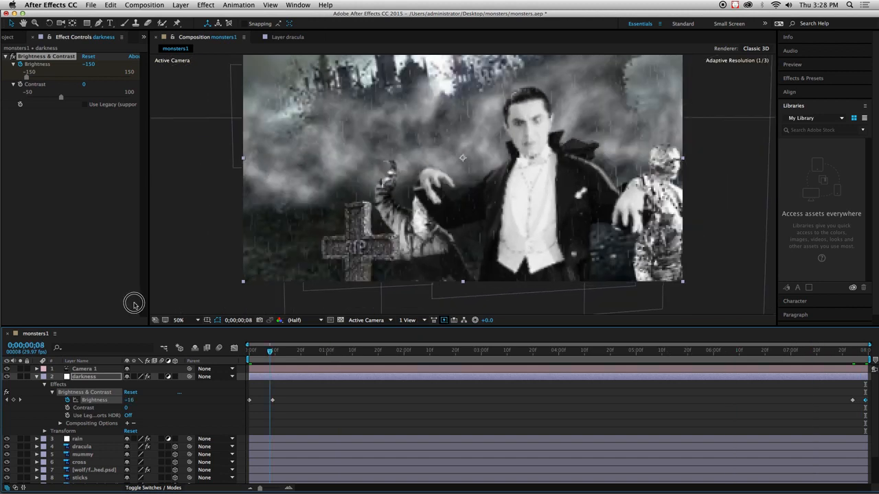
key("Home")
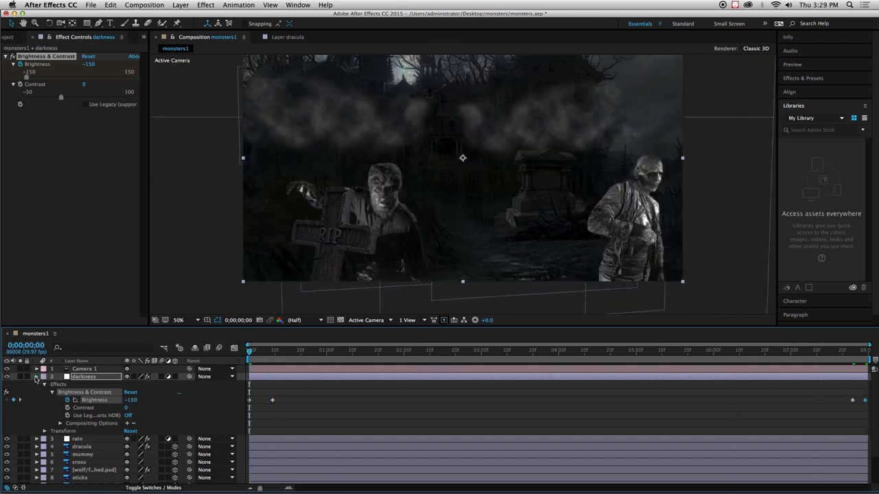
left_click(36, 377)
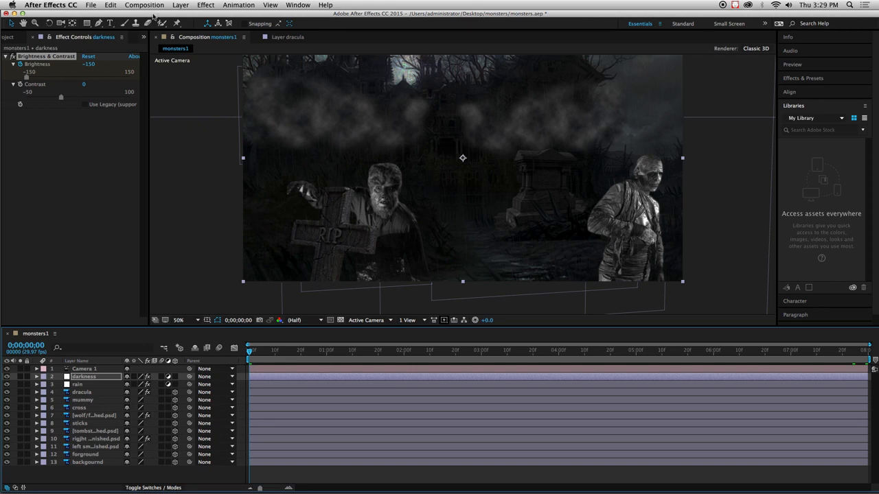
- Add another new adjustment layer directly above the darkness layer
left_click(75, 378)
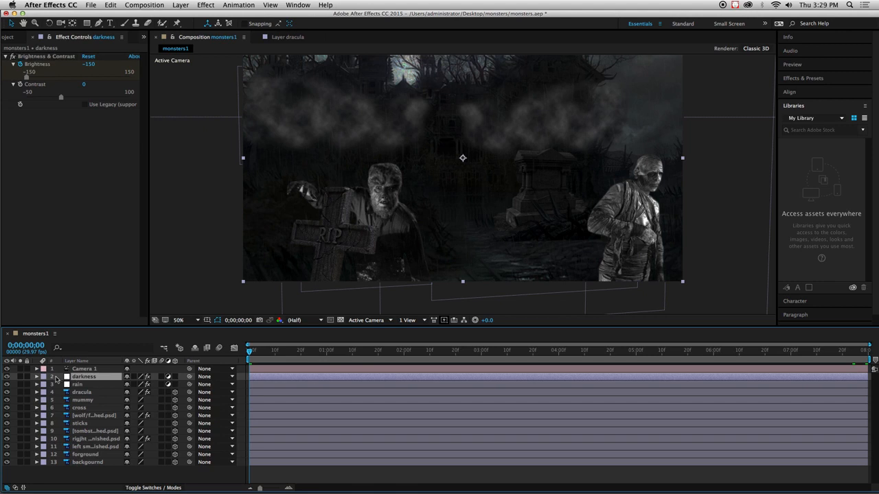
left_click(181, 6)
mouse_move(196, 15)
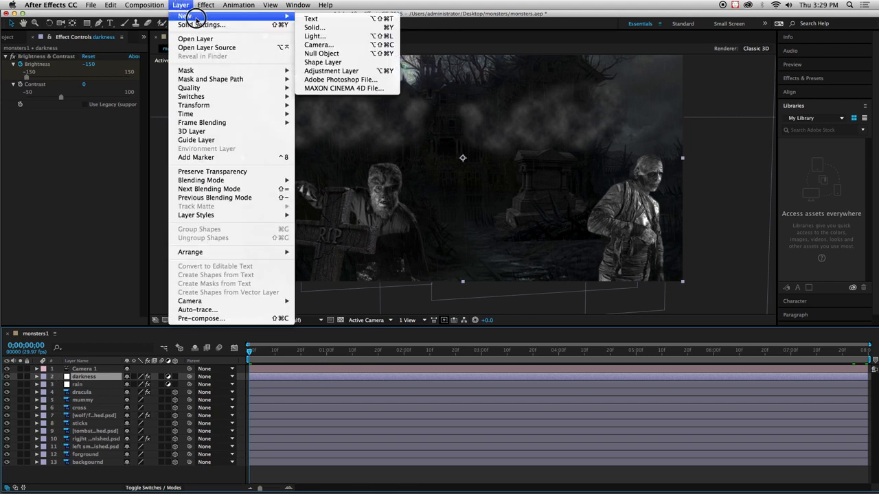
left_click(326, 71)
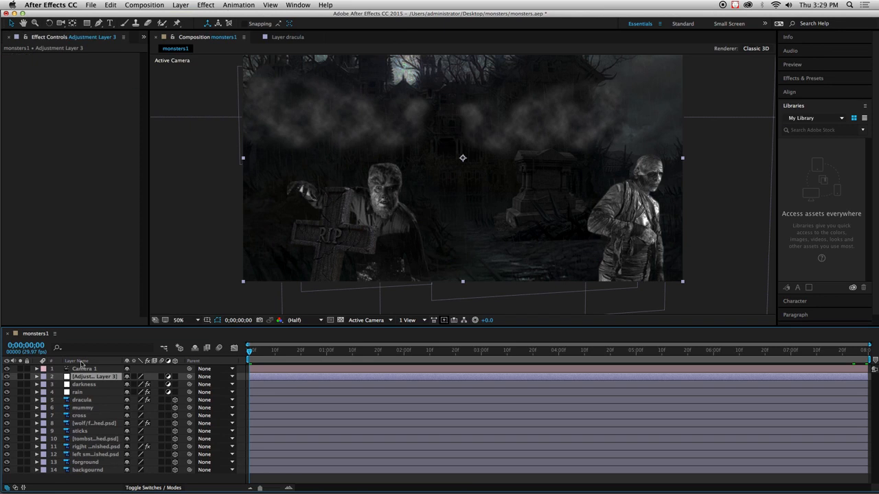
- Apply a Photo Filter effect to the new adjustment layer and set its filter to Sepia
left_click(208, 5)
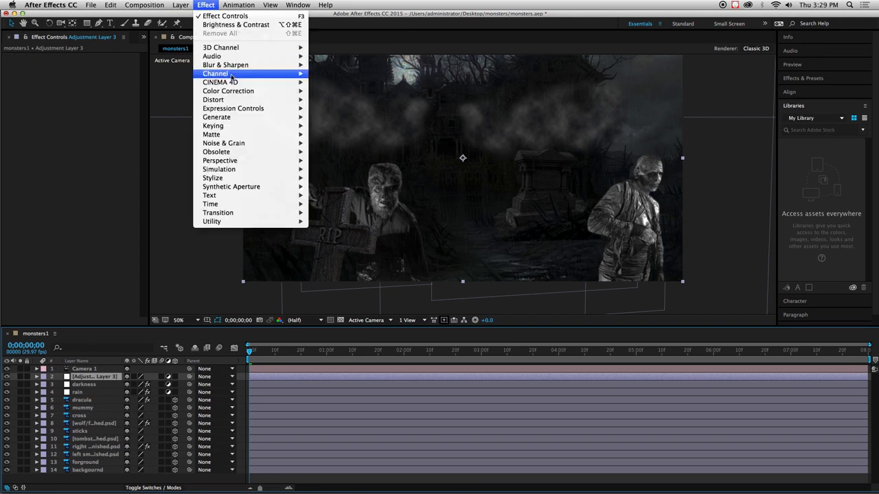
mouse_move(234, 92)
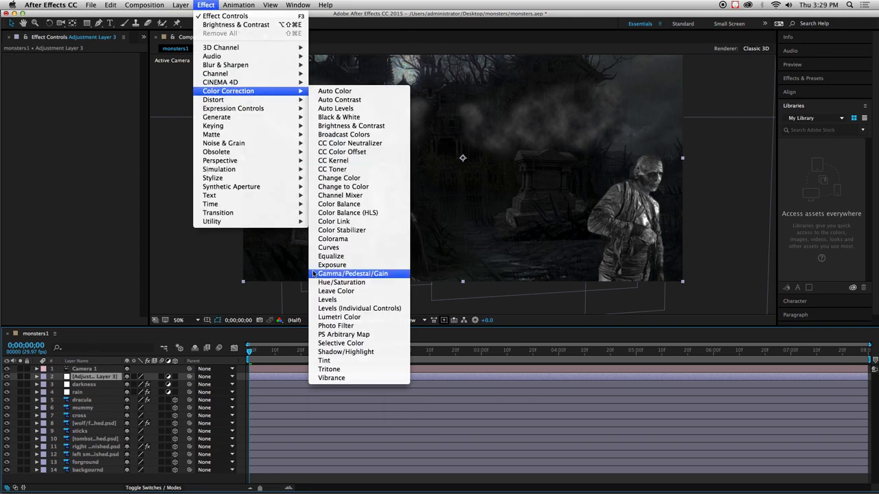
left_click(335, 326)
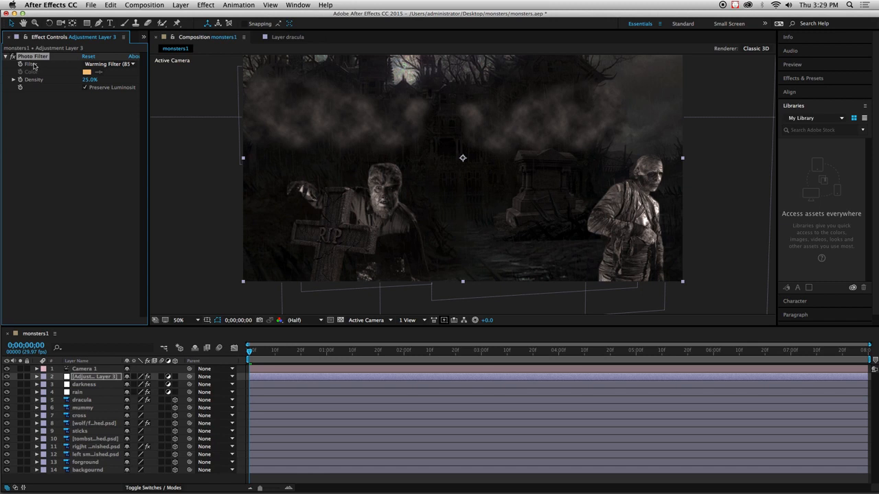
left_click(105, 64)
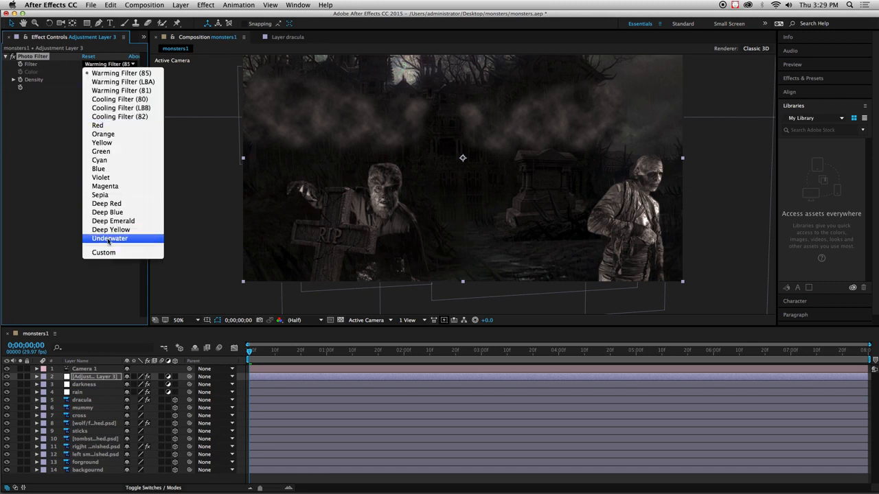
left_click(108, 198)
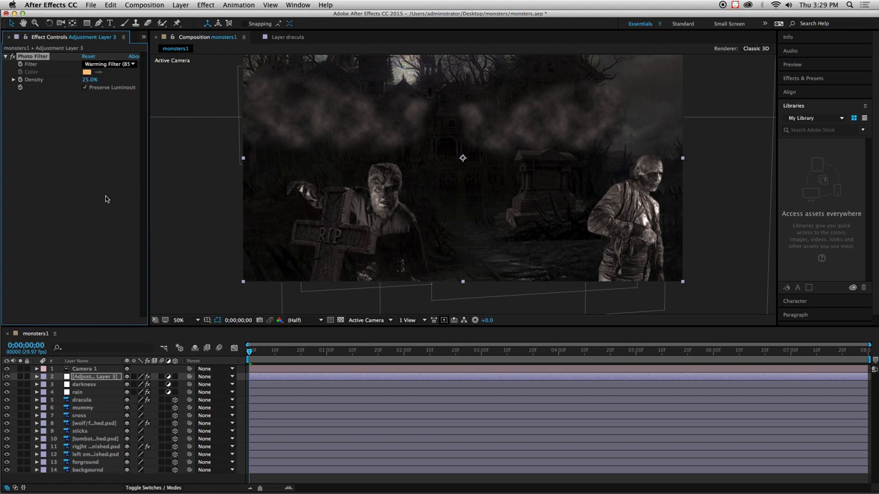
- Move to 0;00;01;17, set the Photo Filter density to 53% and save the project
left_click_drag(249, 351, 370, 352)
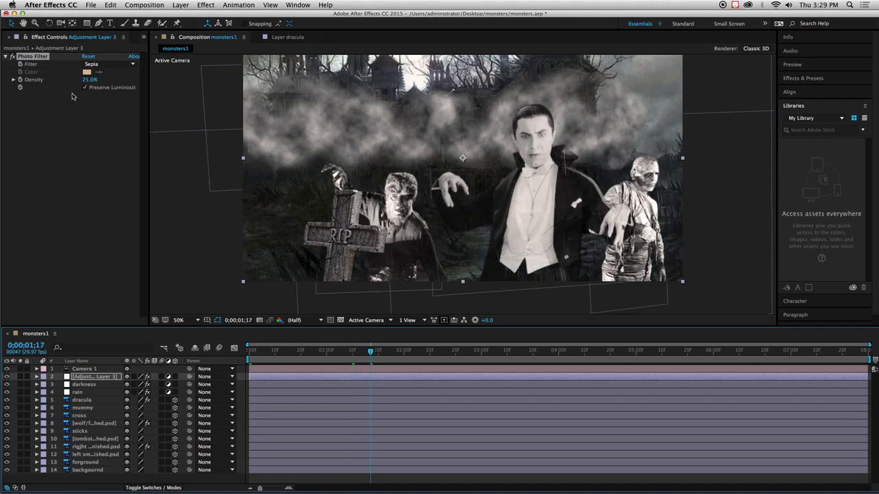
left_click_drag(87, 80, 103, 80)
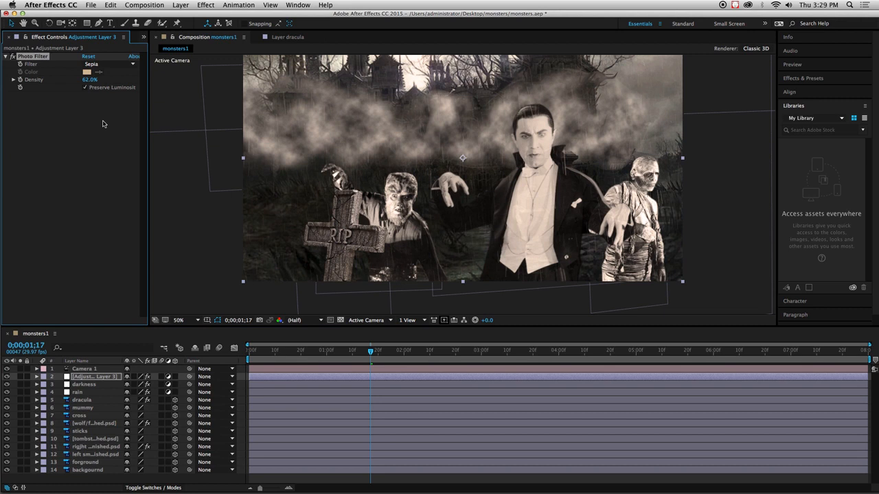
left_click_drag(88, 81, 86, 80)
left_click(90, 4)
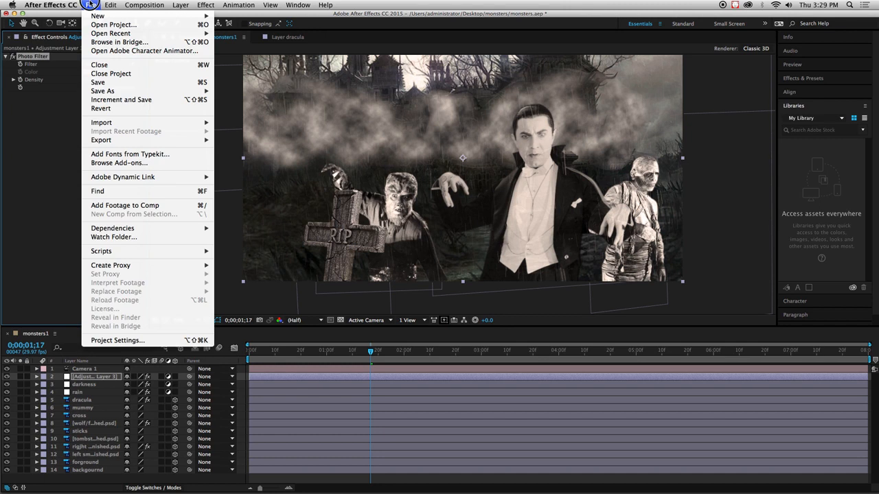
left_click(103, 83)
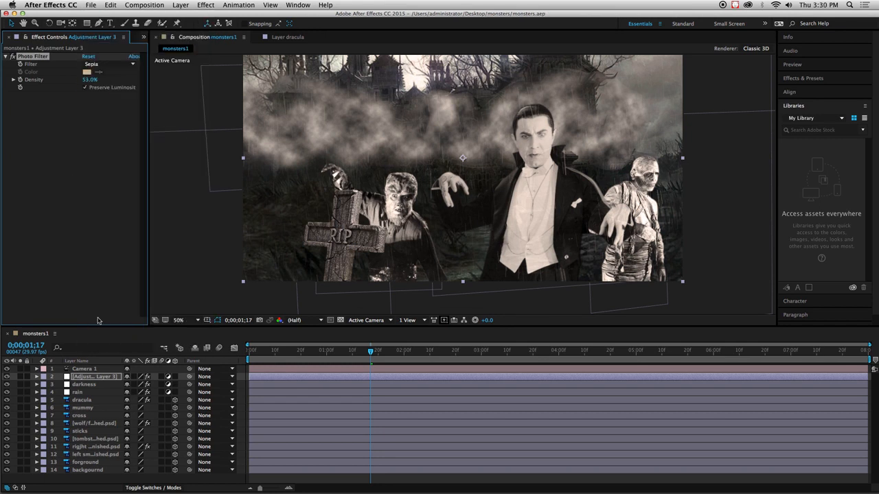
- Return to the first frame and add the monsters1 composition to the render queue
left_click(369, 352)
left_click_drag(370, 353, 194, 350)
left_click(90, 5)
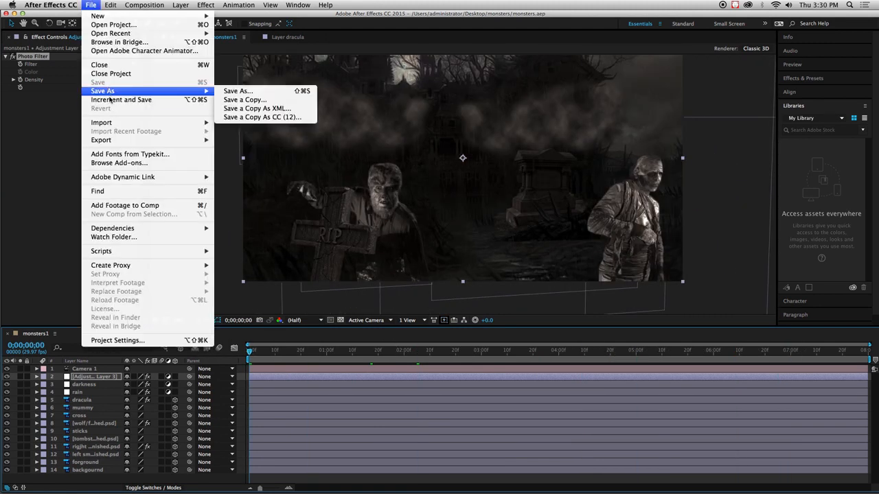
left_click(67, 14)
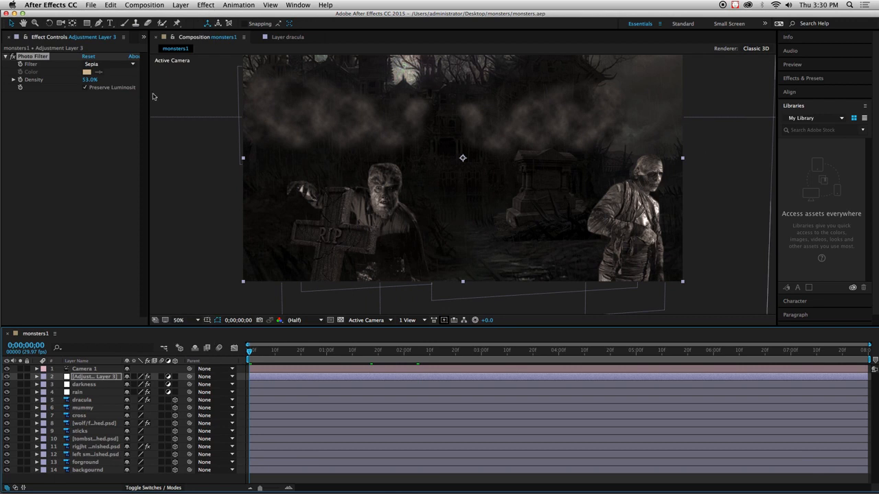
left_click(135, 6)
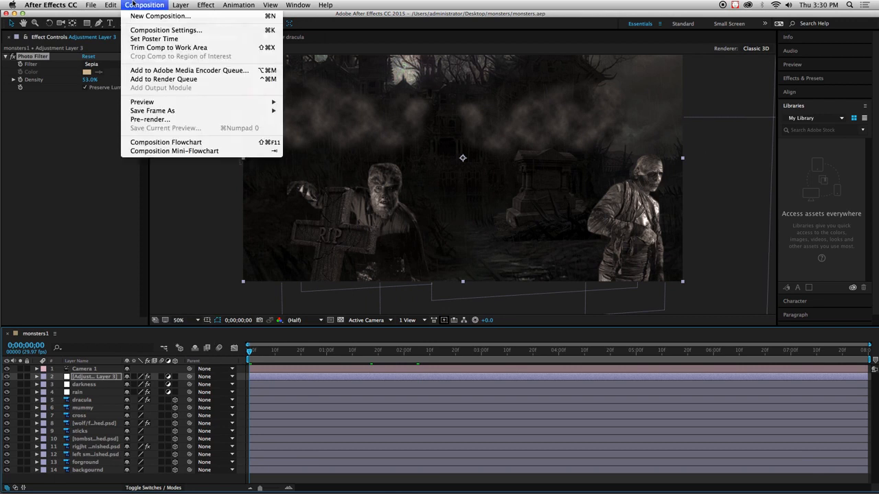
left_click(149, 81)
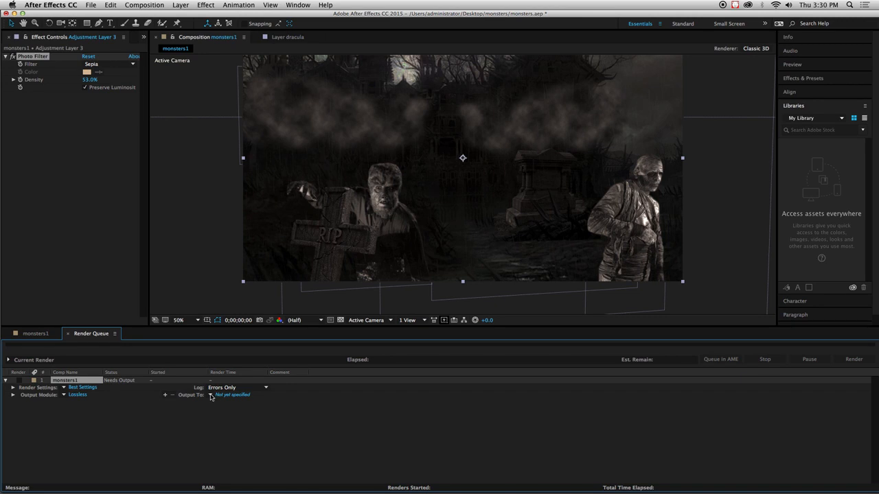
- Set the render output to Comp Folder and Name inside the desktop's monsters folder, and start the render
left_click(211, 397)
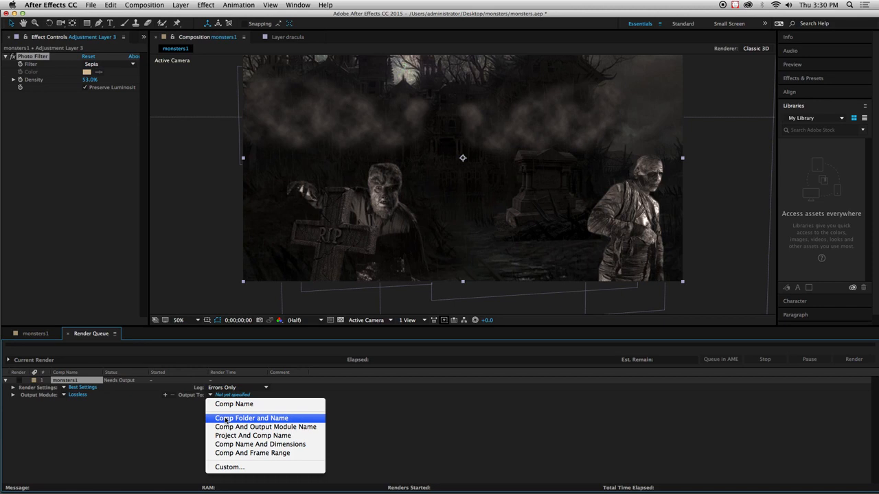
left_click(226, 419)
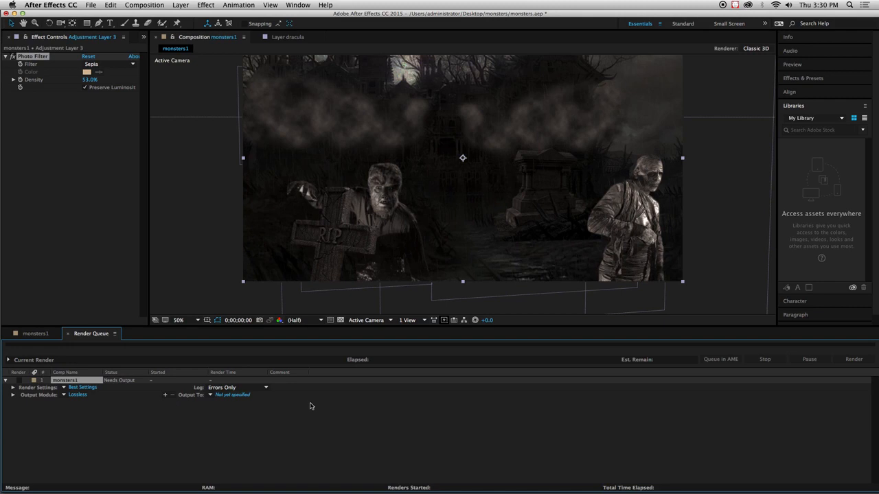
left_click(222, 395)
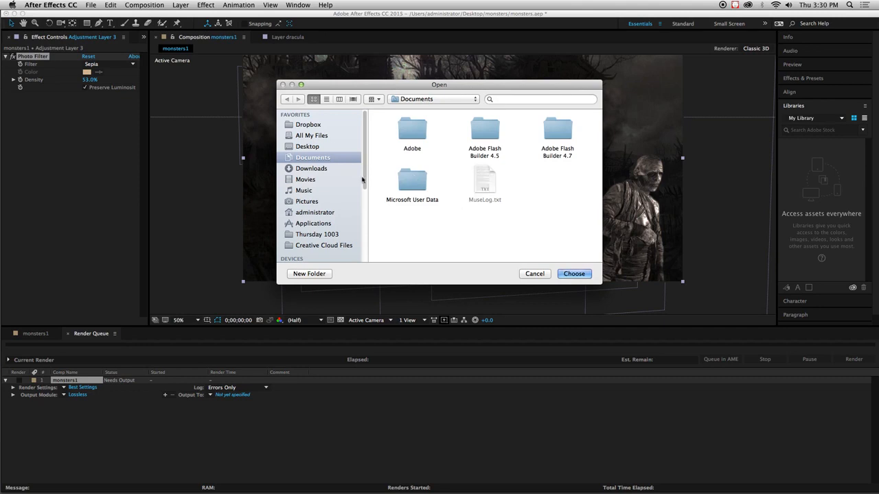
left_click(305, 147)
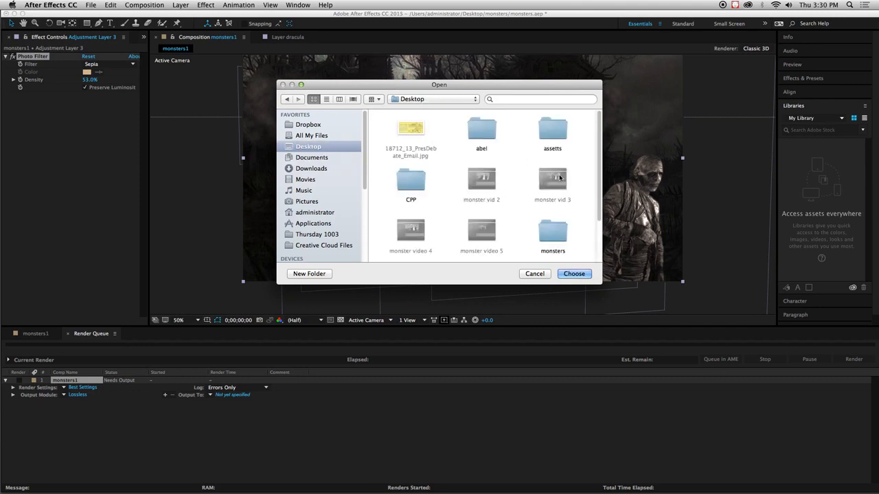
left_click_drag(601, 205, 601, 230)
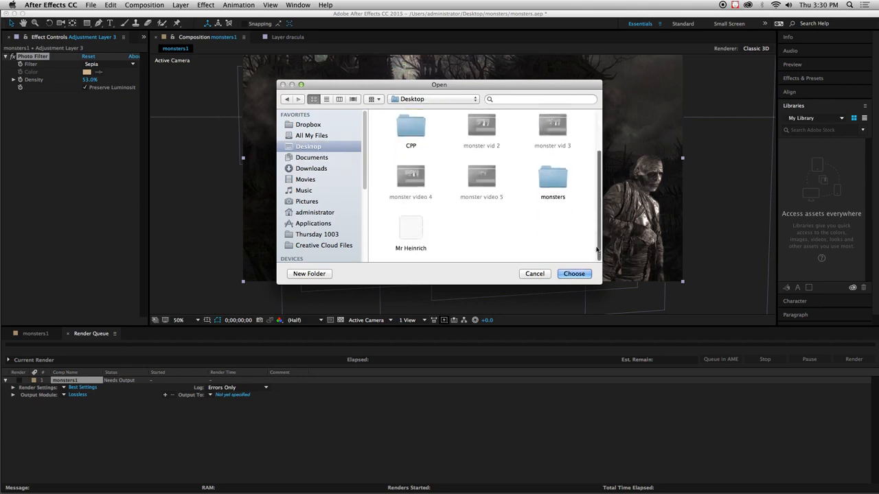
double_click(553, 176)
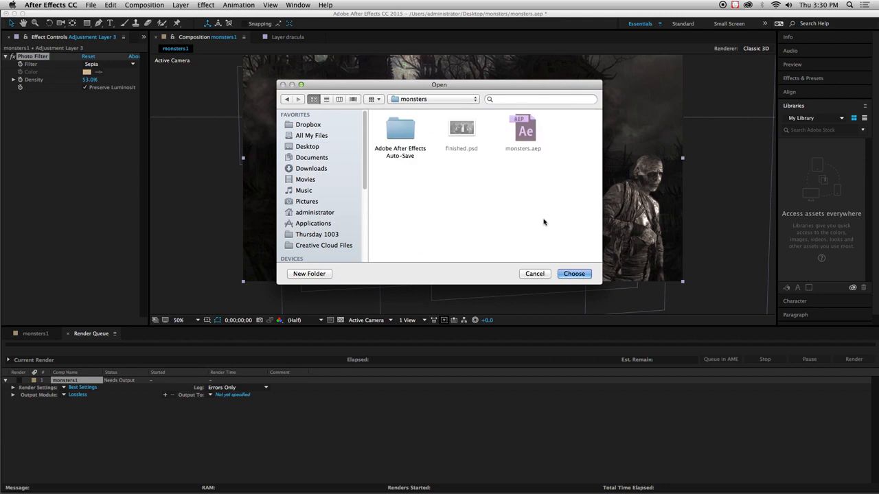
left_click(572, 275)
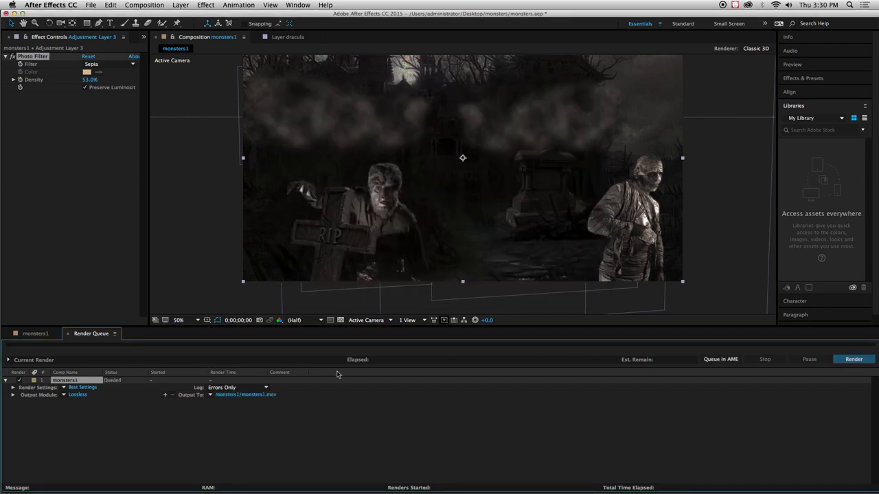
left_click(851, 360)
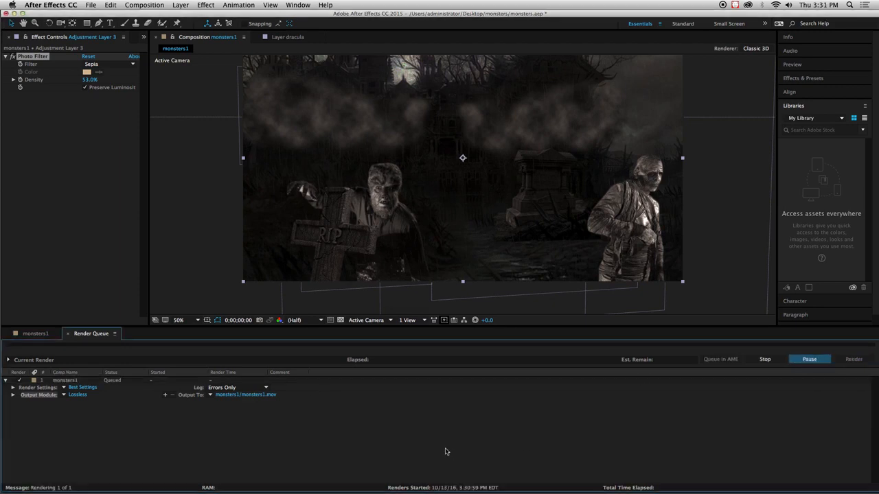